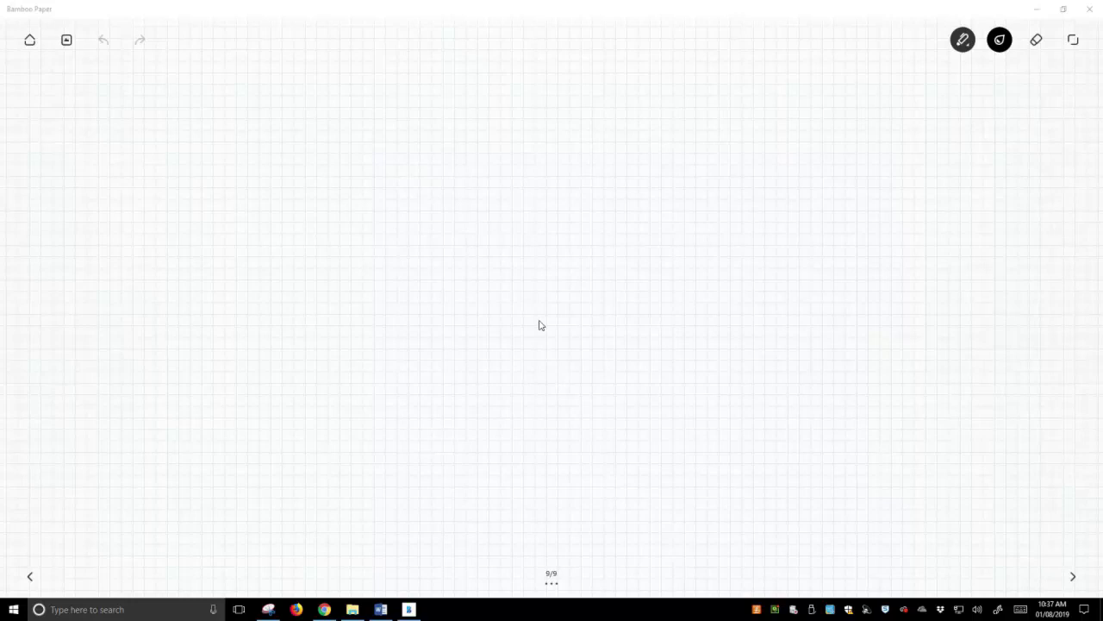
Draw 4-bromobenzyl alcohol (Br-aryl CH2OH) and a reaction arrow to its right.
mouse_move(204, 86)
mouse_down()
mouse_move(241, 95)
mouse_move(186, 125)
mouse_move(212, 135)
mouse_move(242, 123)
mouse_up()
mouse_move(240, 94)
mouse_down()
mouse_move(242, 121)
mouse_move(208, 94)
mouse_move(208, 124)
mouse_move(232, 121)
mouse_move(144, 146)
mouse_move(253, 83)
mouse_move(288, 106)
mouse_up()
drag(288, 100, 297, 106)
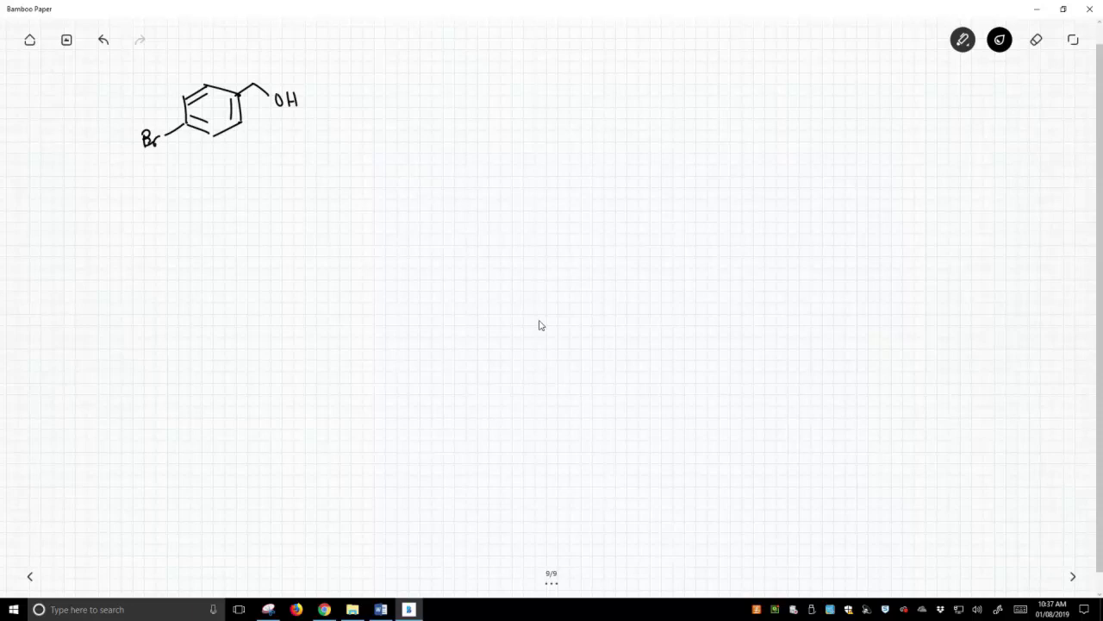
drag(347, 113, 396, 120)
Draw the product benzene ring with BrMg on the left and CH2–OH on the right.
drag(482, 87, 462, 101)
mouse_move(483, 86)
mouse_down()
mouse_move(522, 96)
mouse_move(466, 125)
mouse_move(493, 132)
mouse_up()
mouse_move(497, 132)
mouse_down()
mouse_move(521, 123)
mouse_move(486, 96)
mouse_up()
mouse_move(474, 119)
mouse_down()
mouse_move(509, 123)
mouse_move(412, 147)
mouse_move(428, 136)
mouse_up()
mouse_move(429, 146)
mouse_down()
mouse_move(430, 132)
mouse_move(445, 157)
mouse_up()
drag(520, 94, 569, 104)
drag(569, 97, 577, 106)
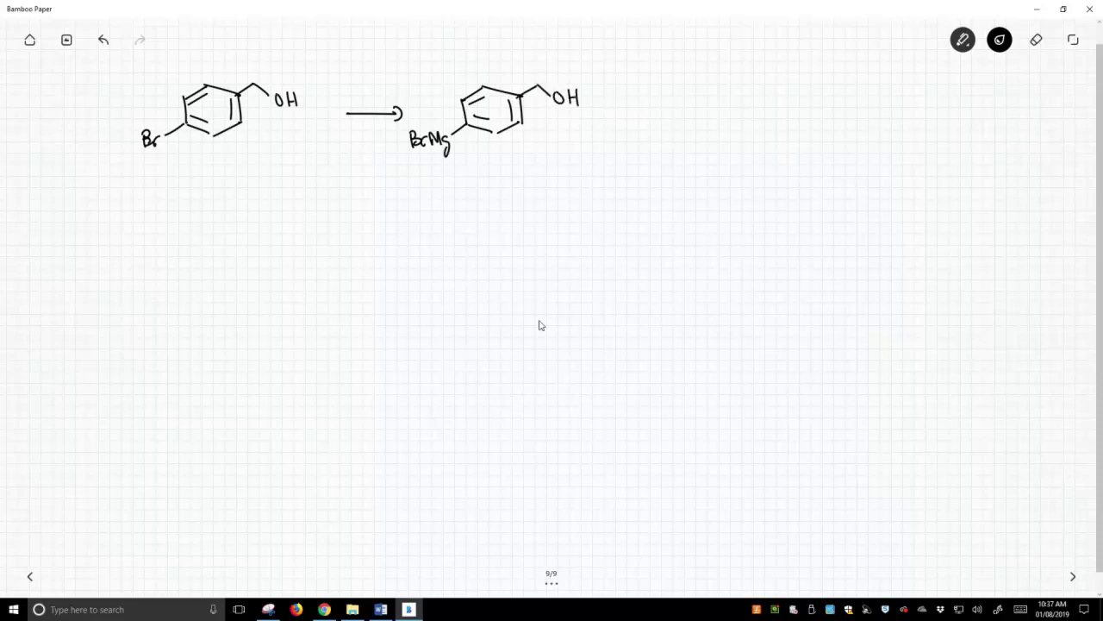
Draw a third ring as a carbanion with BrMg⁺ and a CH2–OH side chain.
mouse_move(671, 103)
mouse_down()
mouse_move(695, 89)
mouse_move(732, 95)
mouse_move(708, 129)
mouse_move(732, 121)
mouse_move(694, 97)
mouse_up()
mouse_move(689, 120)
mouse_down()
mouse_move(725, 118)
mouse_move(672, 124)
mouse_up()
mouse_move(668, 129)
mouse_down()
mouse_move(622, 146)
mouse_move(643, 134)
mouse_move(653, 155)
mouse_move(640, 130)
mouse_up()
drag(639, 116, 646, 123)
mouse_move(731, 97)
mouse_down()
mouse_move(747, 84)
mouse_move(782, 105)
mouse_up()
drag(782, 98, 790, 98)
drag(791, 89, 792, 107)
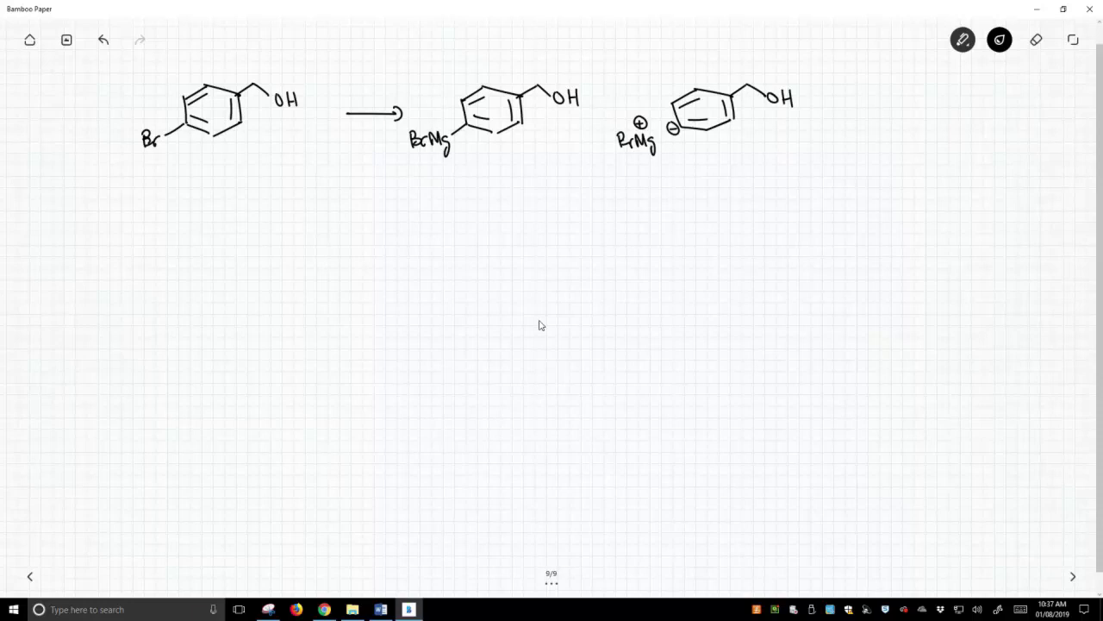
Write 'Strong base' under the charged ring.
mouse_move(678, 163)
mouse_down()
mouse_move(668, 178)
mouse_move(683, 177)
mouse_up()
drag(675, 167, 695, 176)
drag(696, 169, 712, 177)
mouse_move(718, 169)
mouse_down()
mouse_move(720, 183)
mouse_move(688, 201)
mouse_up()
drag(696, 193, 702, 203)
drag(716, 198, 724, 203)
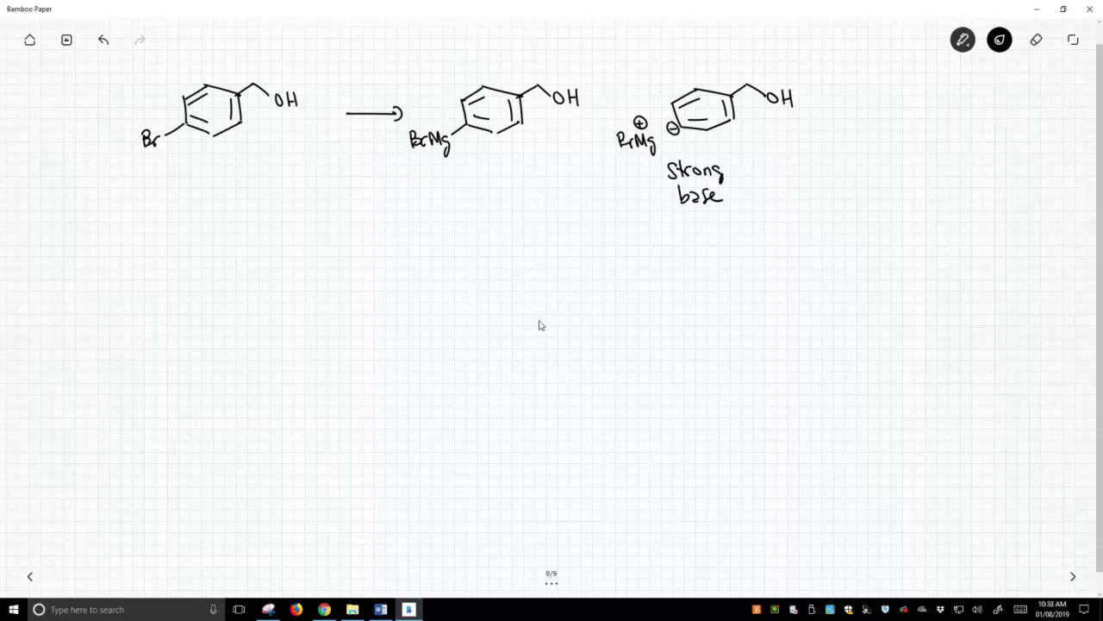
Label the OH 'acidic proton' with an up arrow, circle it, and underline the starting OH.
drag(789, 137, 785, 112)
mouse_move(779, 120)
mouse_down()
mouse_move(785, 109)
mouse_move(795, 164)
mouse_move(806, 164)
mouse_up()
mouse_move(811, 156)
mouse_down()
mouse_move(866, 170)
mouse_move(888, 153)
mouse_up()
mouse_move(895, 140)
mouse_down()
mouse_move(894, 160)
mouse_move(901, 150)
mouse_up()
drag(906, 154, 924, 159)
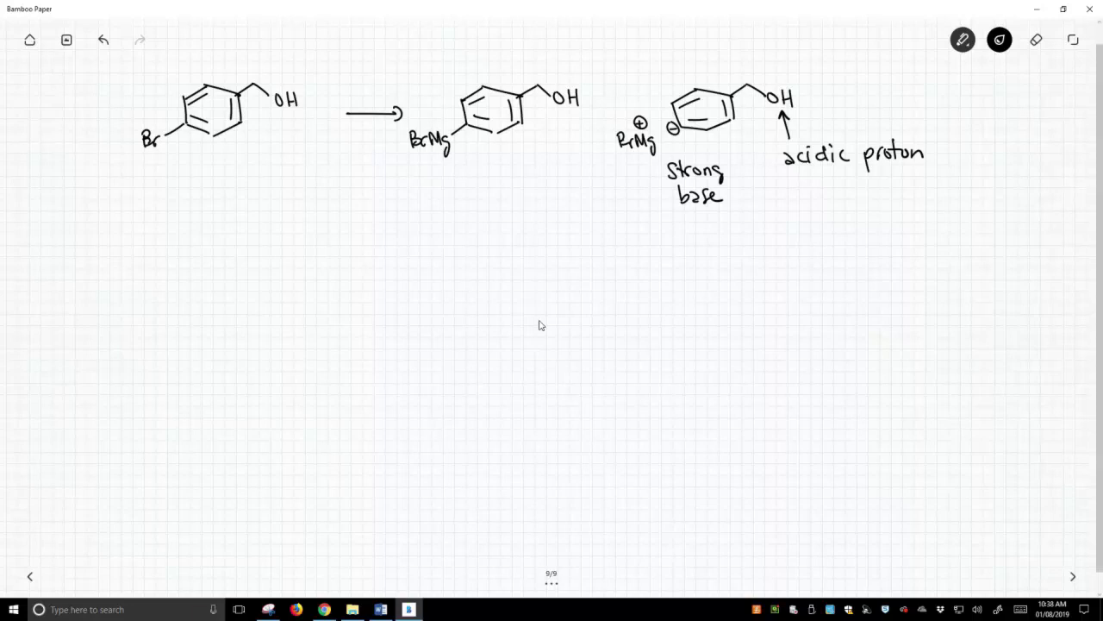
mouse_move(769, 112)
mouse_down()
mouse_move(766, 94)
mouse_move(765, 116)
mouse_up()
drag(276, 116, 300, 123)
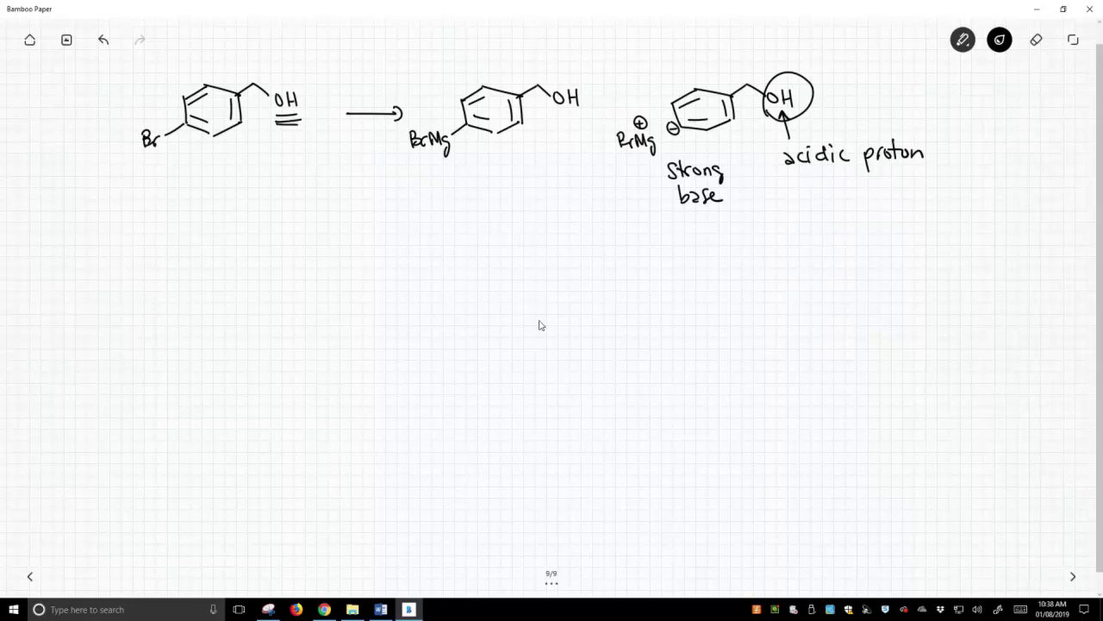
Draw a down arrow with dihydropyran and H2SO4 reagents, then start a hexagon below.
mouse_move(211, 193)
mouse_down()
mouse_move(211, 252)
mouse_move(218, 245)
mouse_up()
mouse_move(238, 202)
mouse_down()
mouse_move(287, 200)
mouse_move(243, 223)
mouse_move(261, 229)
mouse_move(287, 215)
mouse_move(244, 216)
mouse_move(246, 253)
mouse_move(253, 247)
mouse_up()
mouse_move(254, 241)
mouse_down()
mouse_move(261, 255)
mouse_move(290, 250)
mouse_up()
click(280, 249)
drag(287, 244, 286, 261)
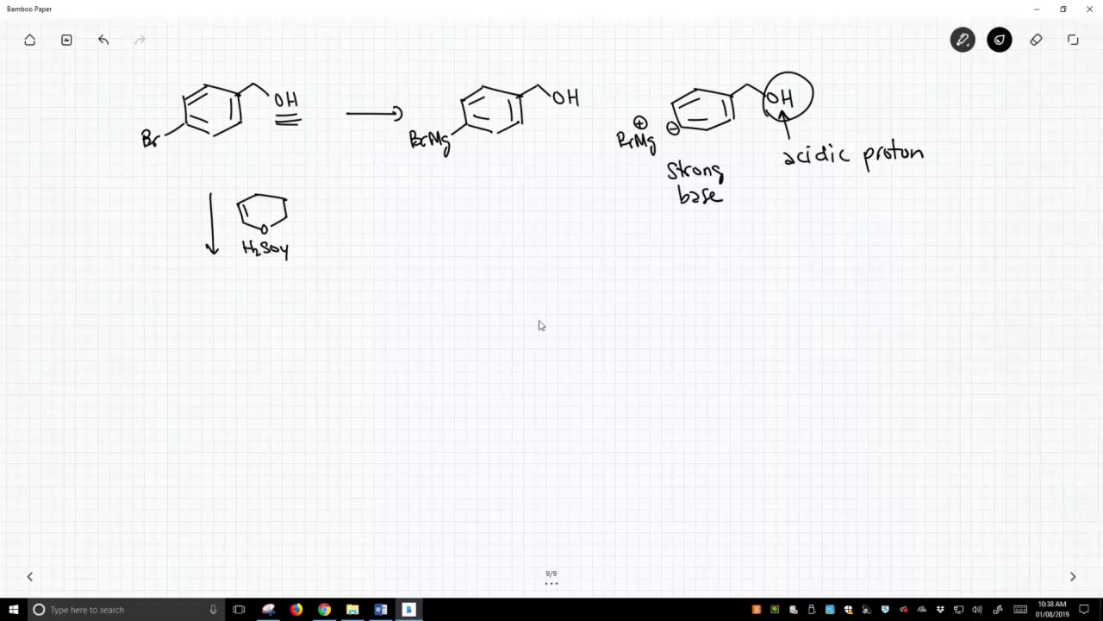
mouse_move(184, 317)
mouse_down()
mouse_move(208, 301)
mouse_move(235, 310)
mouse_move(186, 342)
mouse_move(232, 336)
mouse_move(235, 312)
mouse_move(202, 316)
mouse_move(208, 329)
mouse_up()
Finish the ring with double bonds, Br, and a CH2–O chain ending in the THP ring.
drag(226, 319, 226, 332)
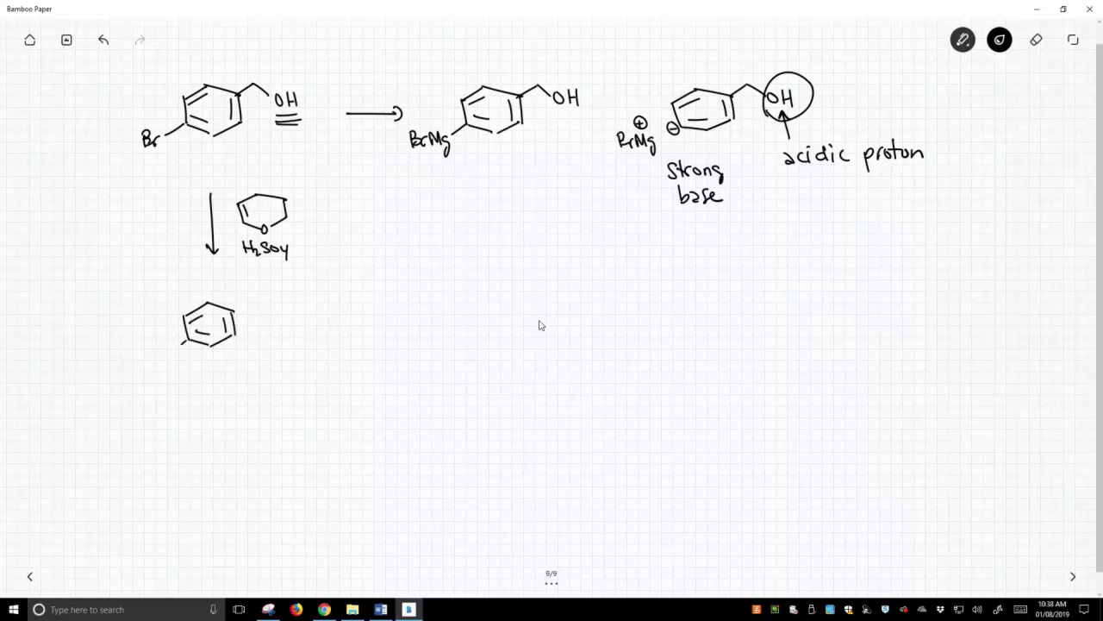
mouse_move(153, 352)
mouse_down()
mouse_move(153, 364)
mouse_move(169, 355)
mouse_up()
mouse_move(235, 311)
mouse_down()
mouse_move(292, 300)
mouse_move(311, 312)
mouse_up()
mouse_move(289, 300)
mouse_down()
mouse_move(288, 280)
mouse_move(312, 271)
mouse_move(332, 300)
mouse_move(317, 311)
mouse_up()
mouse_move(313, 308)
mouse_down()
mouse_move(308, 316)
mouse_move(315, 309)
mouse_up()
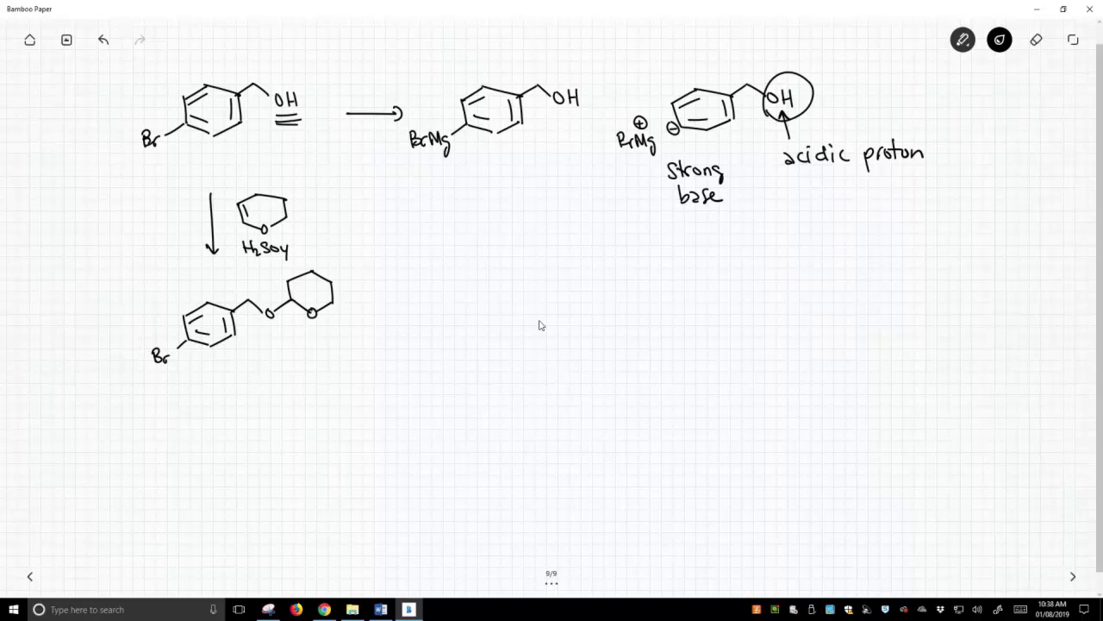
Redraw the protected ether below in shorthand as Br-aryl CH2–O–THP.
mouse_move(181, 426)
mouse_down()
mouse_move(237, 426)
mouse_move(185, 455)
mouse_move(238, 447)
mouse_move(236, 426)
mouse_move(207, 427)
mouse_move(210, 446)
mouse_up()
mouse_move(224, 432)
mouse_down()
mouse_move(227, 446)
mouse_move(155, 477)
mouse_move(170, 468)
mouse_up()
mouse_move(235, 424)
mouse_down()
mouse_move(252, 414)
mouse_move(264, 425)
mouse_up()
drag(273, 425, 295, 422)
mouse_move(286, 411)
mouse_down()
mouse_move(303, 409)
mouse_move(306, 423)
mouse_up()
drag(306, 416, 315, 423)
drag(319, 423, 318, 417)
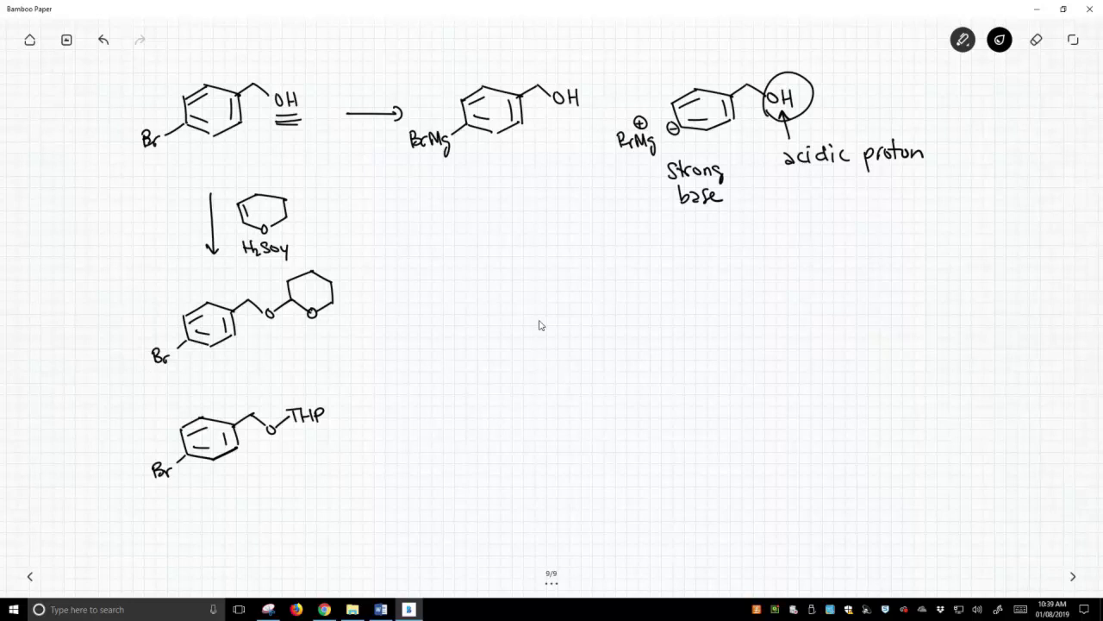
Draw a Mg°/ether reaction arrow and a product ring with BrMg on its substituent.
mouse_move(381, 314)
mouse_down()
mouse_move(447, 317)
mouse_move(395, 283)
mouse_move(412, 312)
mouse_move(423, 285)
mouse_up()
drag(387, 341, 437, 338)
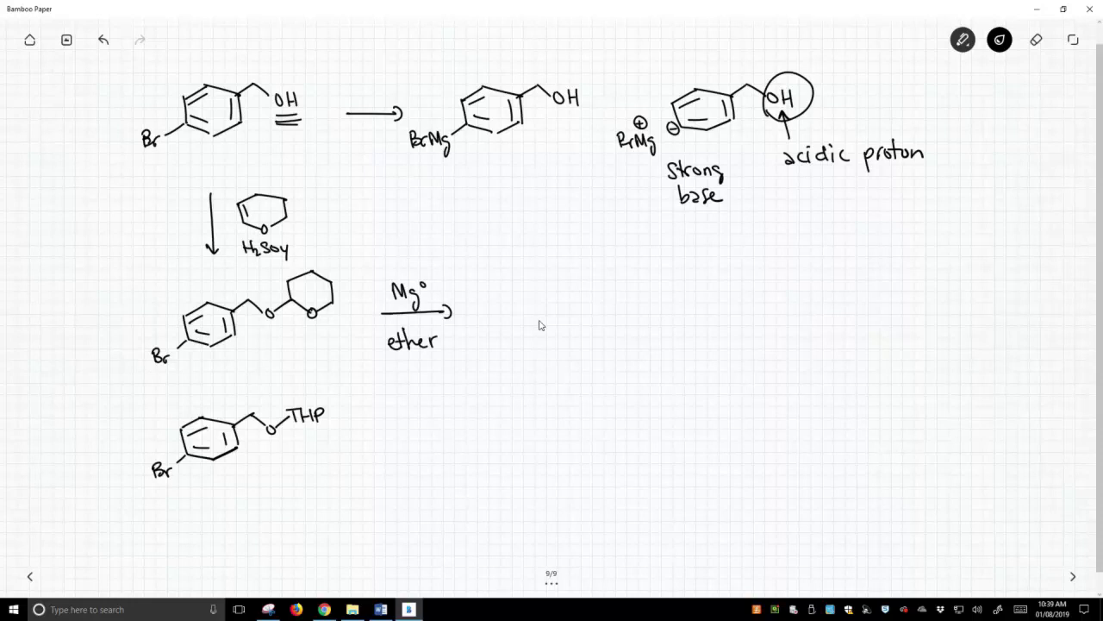
mouse_move(528, 305)
mouse_down()
mouse_move(550, 293)
mouse_move(596, 298)
mouse_move(536, 327)
mouse_move(589, 322)
mouse_move(554, 302)
mouse_up()
mouse_move(545, 323)
mouse_down()
mouse_move(574, 324)
mouse_move(512, 346)
mouse_move(516, 359)
mouse_up()
mouse_move(528, 351)
mouse_down()
mouse_move(522, 367)
mouse_move(481, 361)
mouse_up()
drag(479, 343, 482, 359)
drag(492, 352, 493, 360)
Add the CH2–OTHP chain and an up arrow marking the BrMg-bearing carbon.
mouse_move(591, 298)
mouse_down()
mouse_move(612, 283)
mouse_move(639, 295)
mouse_up()
mouse_move(653, 295)
mouse_down()
mouse_move(654, 308)
mouse_move(665, 294)
mouse_up()
mouse_move(663, 295)
mouse_down()
mouse_move(663, 308)
mouse_move(675, 302)
mouse_up()
mouse_move(677, 294)
mouse_down()
mouse_move(677, 309)
mouse_move(683, 294)
mouse_up()
drag(683, 294, 684, 301)
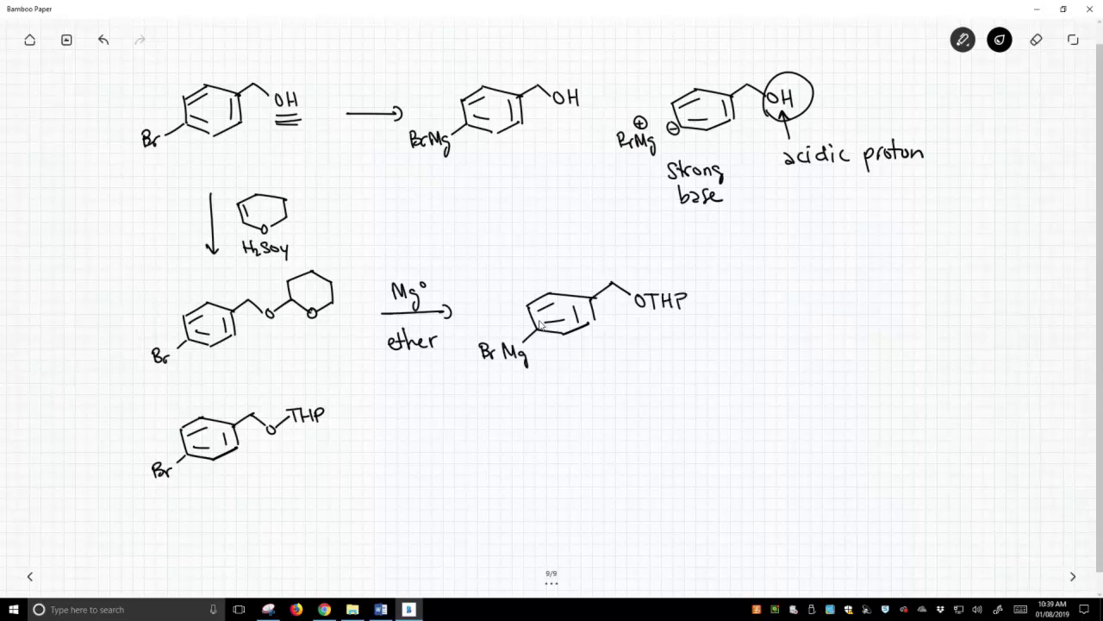
mouse_move(540, 339)
mouse_down()
mouse_move(541, 373)
mouse_move(546, 347)
mouse_up()
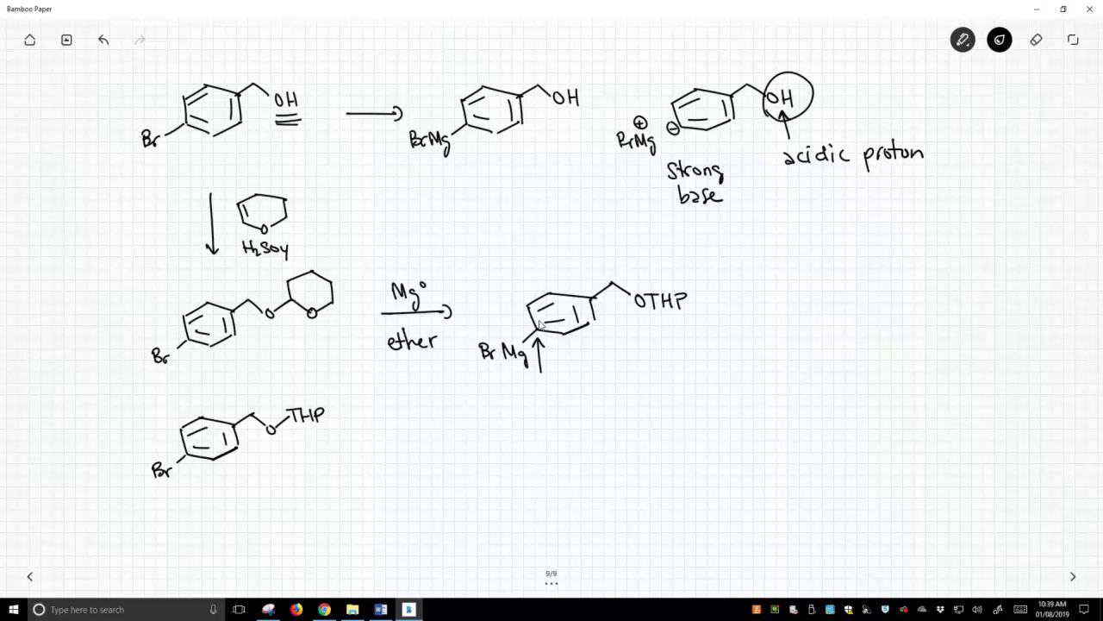
Circle the OTHP group and write 'acetal' beside it.
mouse_move(673, 270)
mouse_down()
mouse_move(632, 301)
mouse_move(681, 269)
mouse_up()
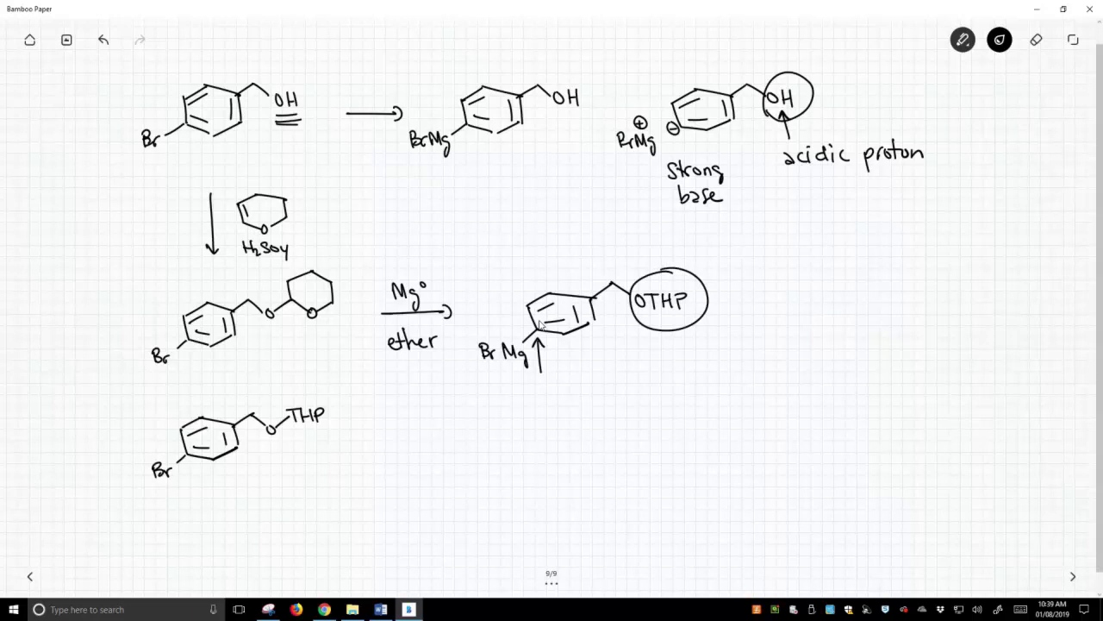
drag(776, 290, 787, 300)
drag(794, 296, 803, 298)
drag(797, 290, 823, 300)
mouse_move(830, 275)
mouse_down()
mouse_move(830, 300)
mouse_move(785, 334)
mouse_up()
Write 'H2O' and 'H2SO4' beneath 'acetal' as the deprotection conditions.
drag(784, 326, 794, 325)
mouse_move(794, 316)
mouse_down()
mouse_move(806, 339)
mouse_move(817, 320)
mouse_move(784, 363)
mouse_up()
drag(783, 356, 794, 363)
mouse_move(797, 356)
mouse_down()
mouse_move(807, 368)
mouse_move(820, 349)
mouse_up()
drag(831, 352, 837, 372)
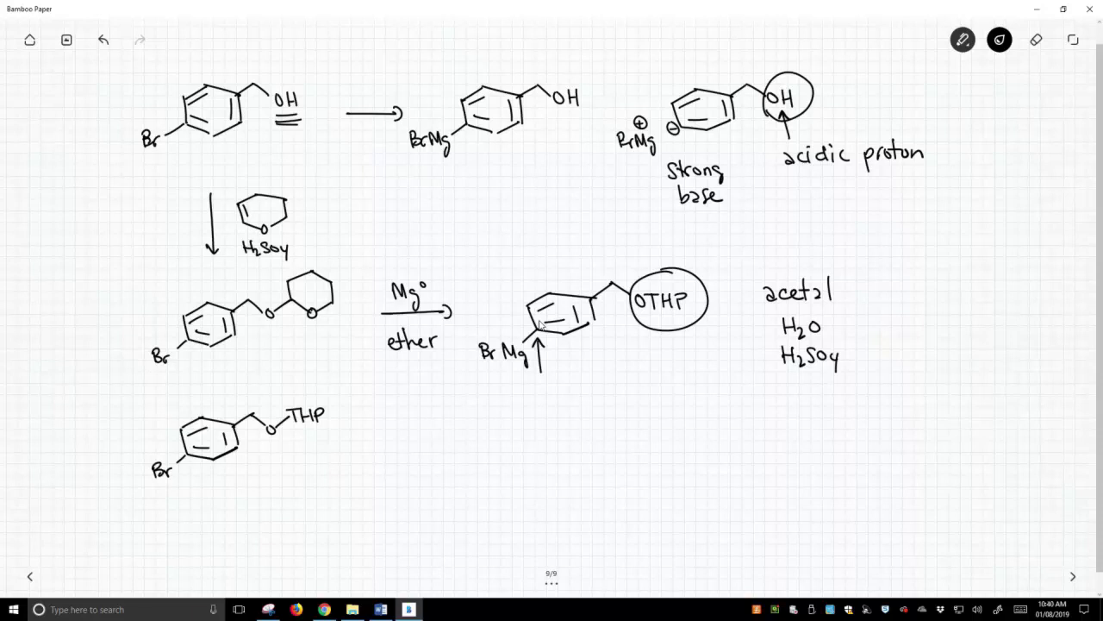